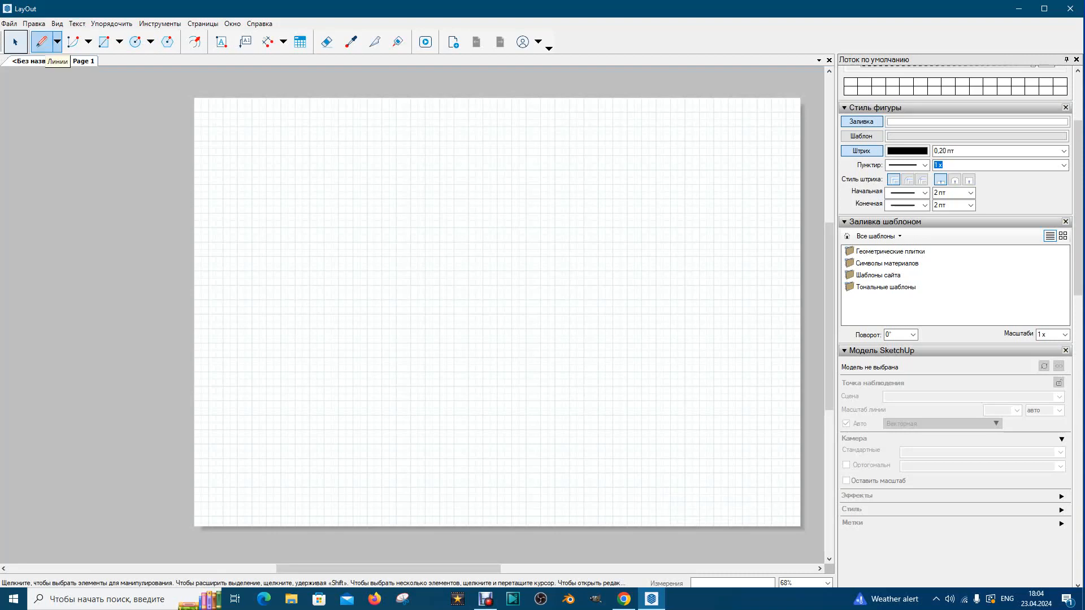
# Draw an open two-segment line in the lower middle of the page, rising about 102 × 48 mm and then descending about 22 × 33 mm.
pyautogui.click(57, 42)
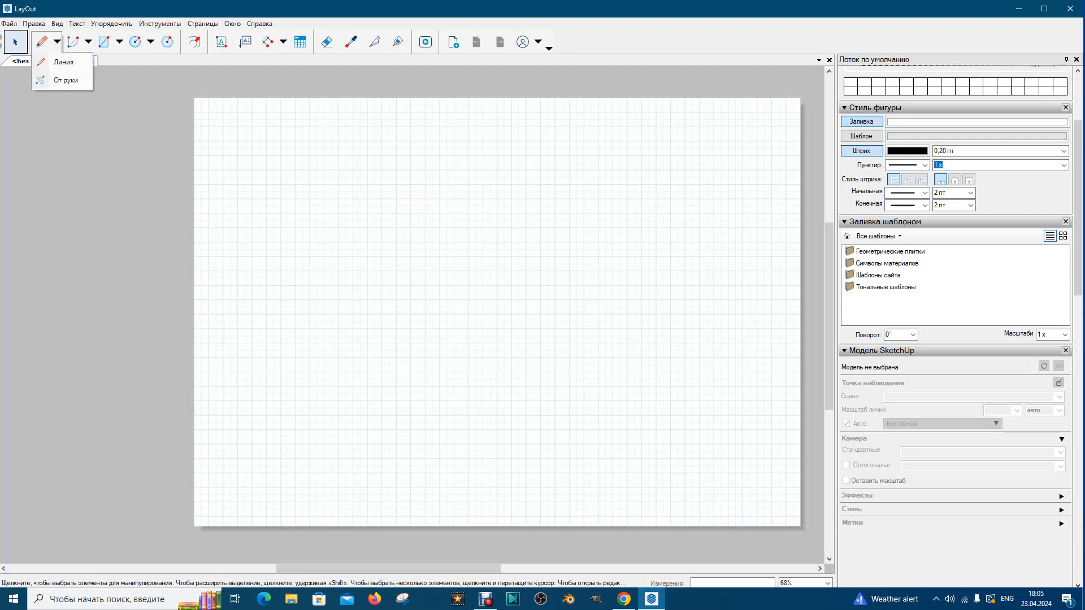
pyautogui.click(63, 62)
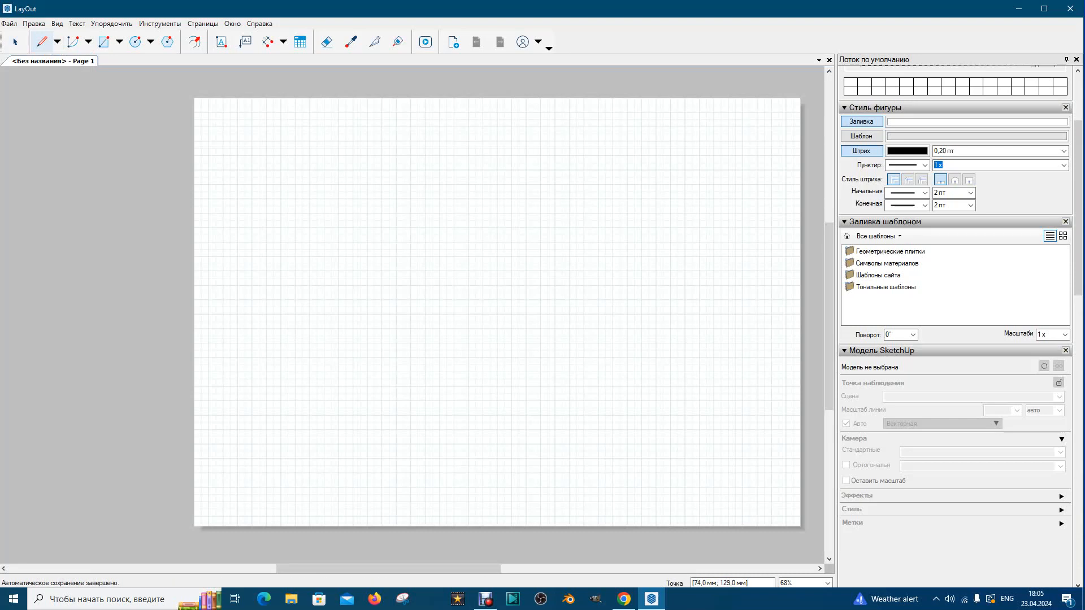
pyautogui.click(341, 373)
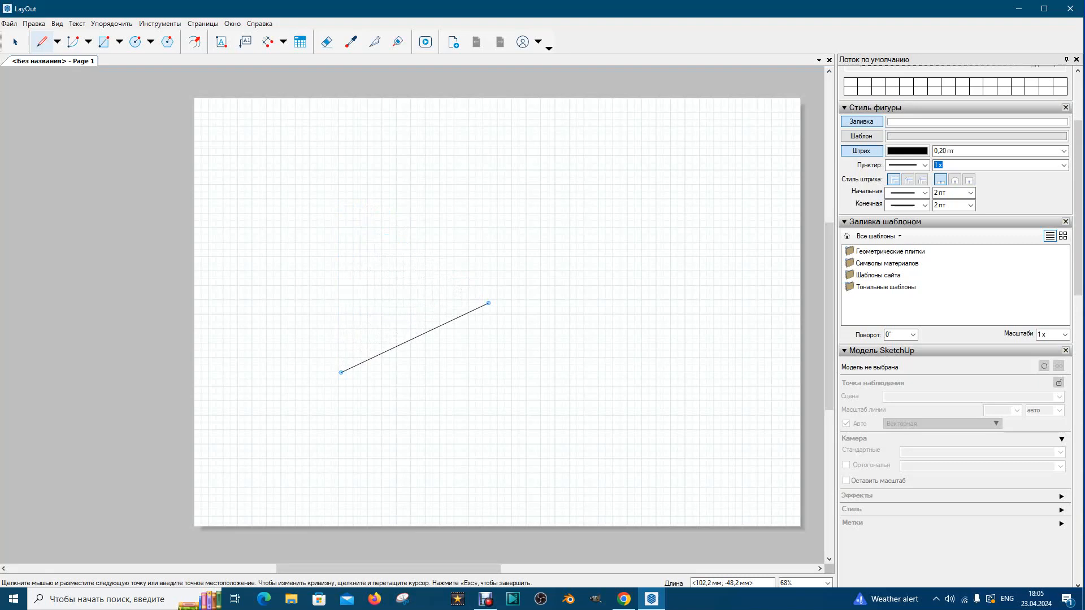
pyautogui.click(488, 303)
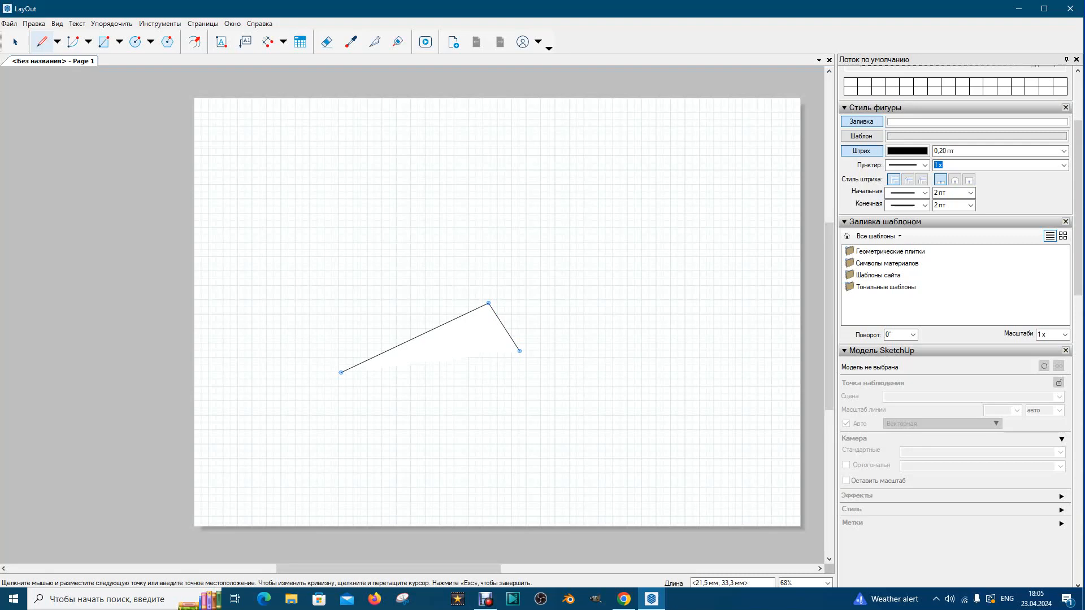
pyautogui.rightClick(519, 351)
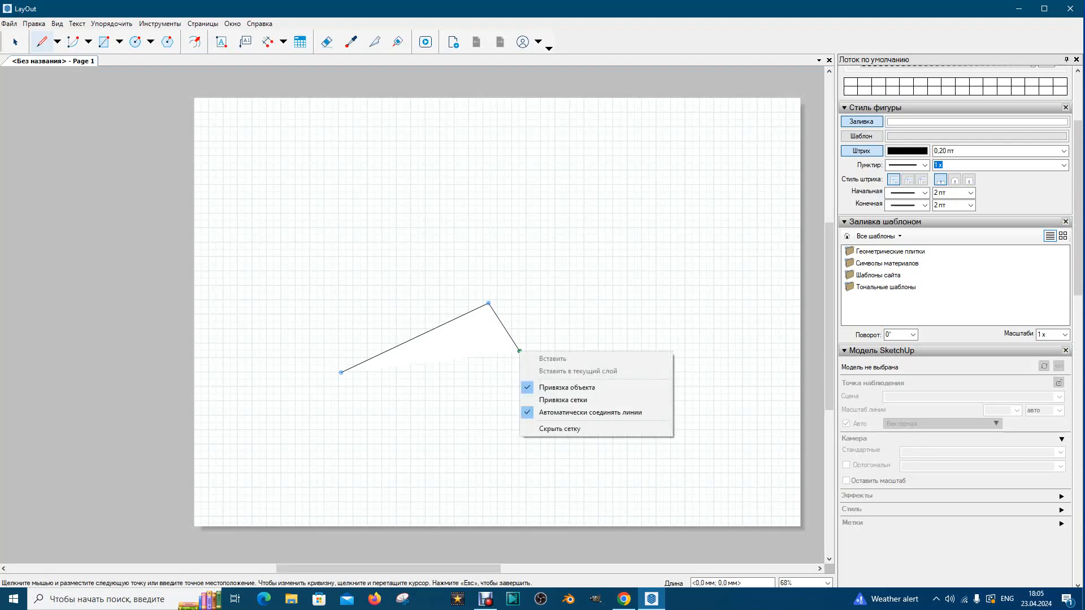
# Draw a horizontal line 60 mm long in the upper part of the page, above the angled line.
pyautogui.click(42, 42)
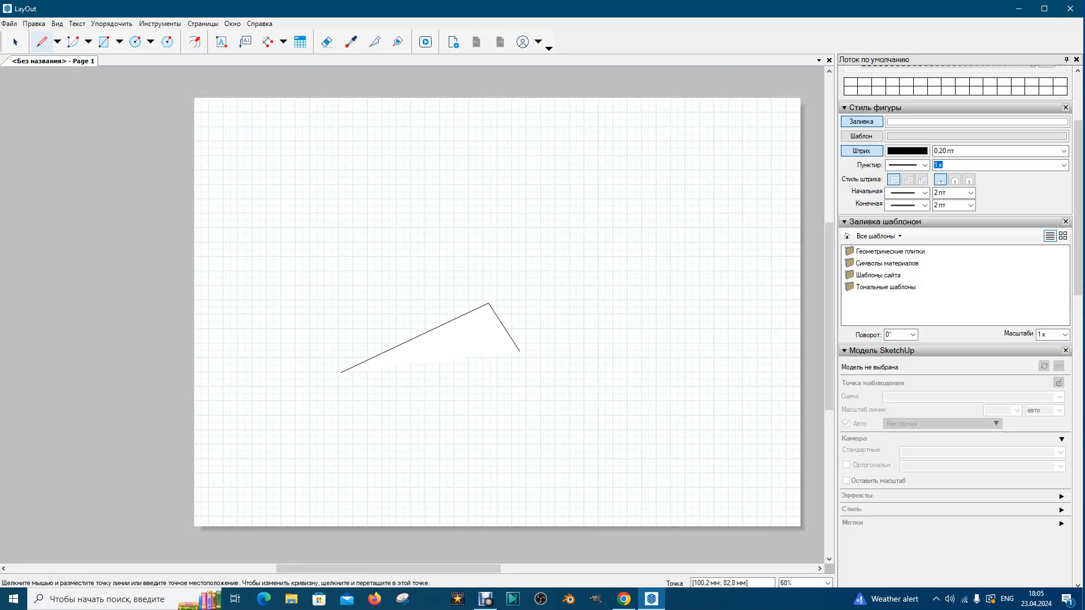
pyautogui.click(336, 211)
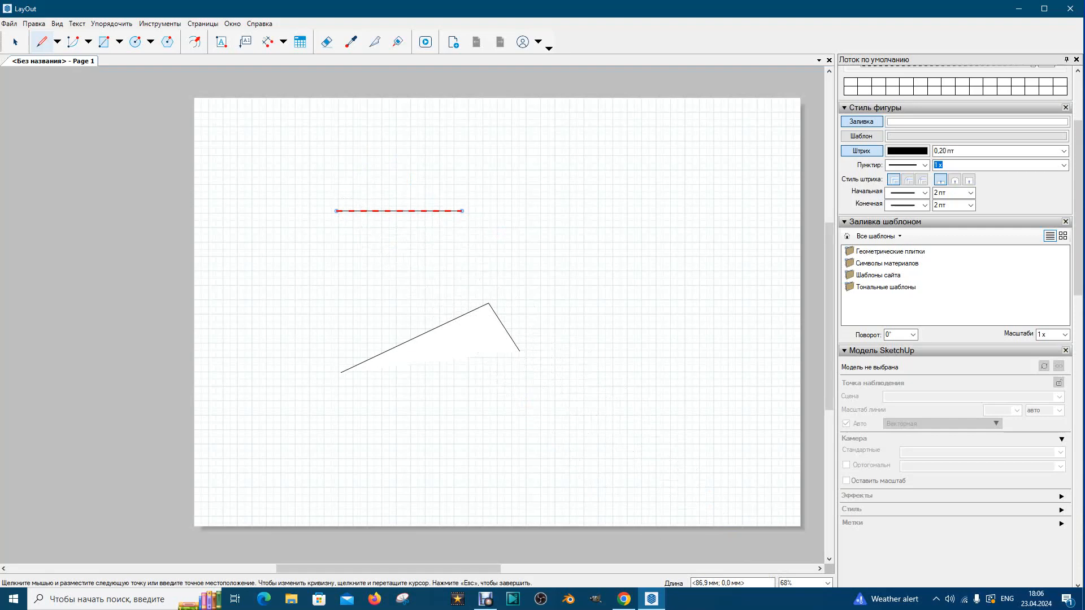
pyautogui.write('60')
pyautogui.press('Return')
pyautogui.rightClick(462, 212)
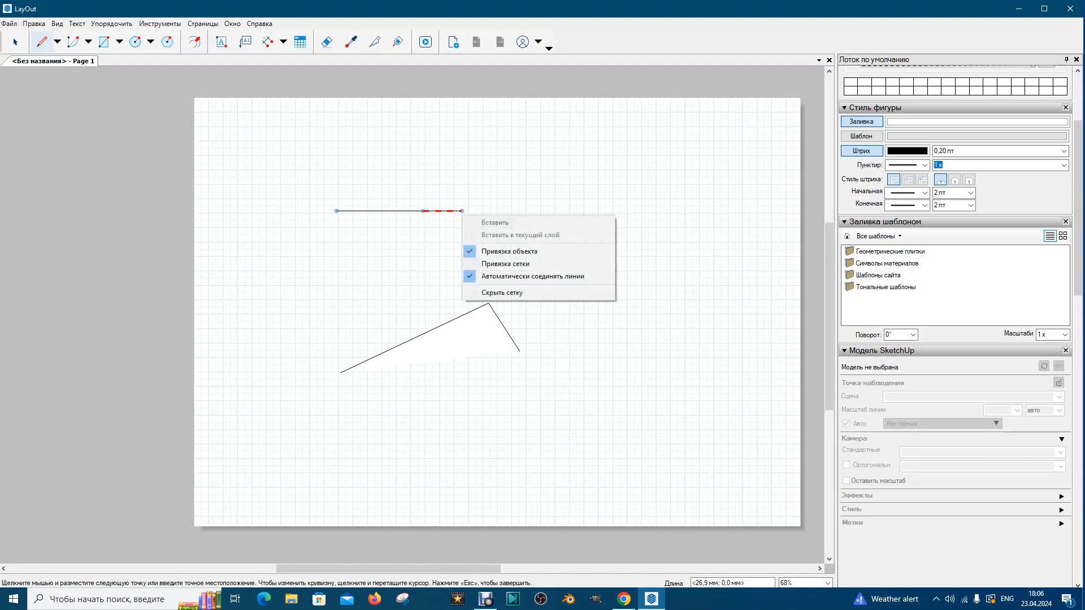
pyautogui.click(15, 42)
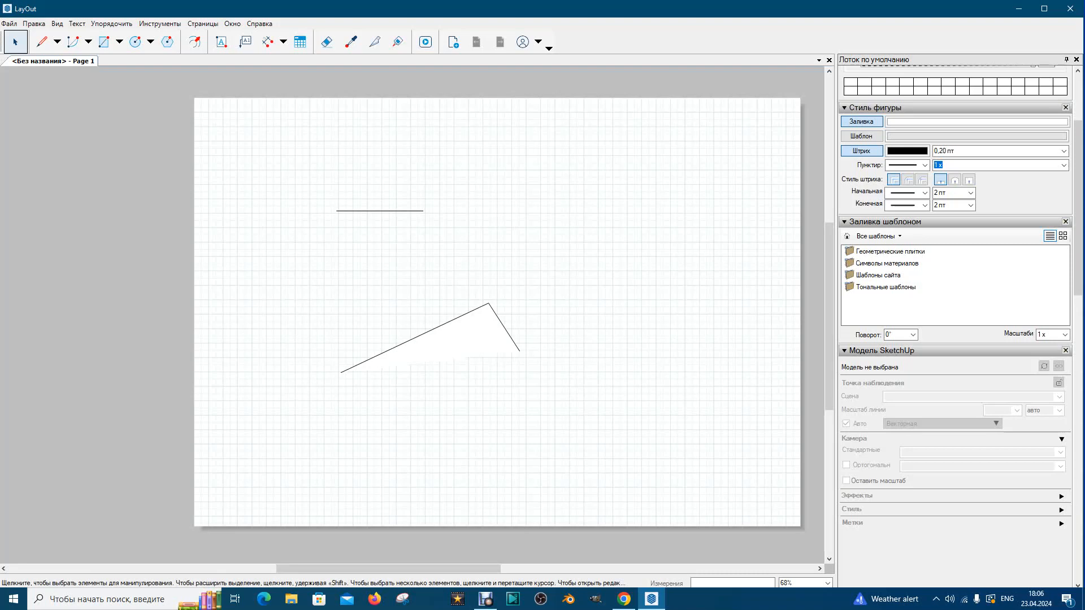
# Draw a two-segment line beside the 60 mm line: a horizontal segment about 72 mm long, followed by a downward-sloping segment with length 30,40.
pyautogui.click(41, 42)
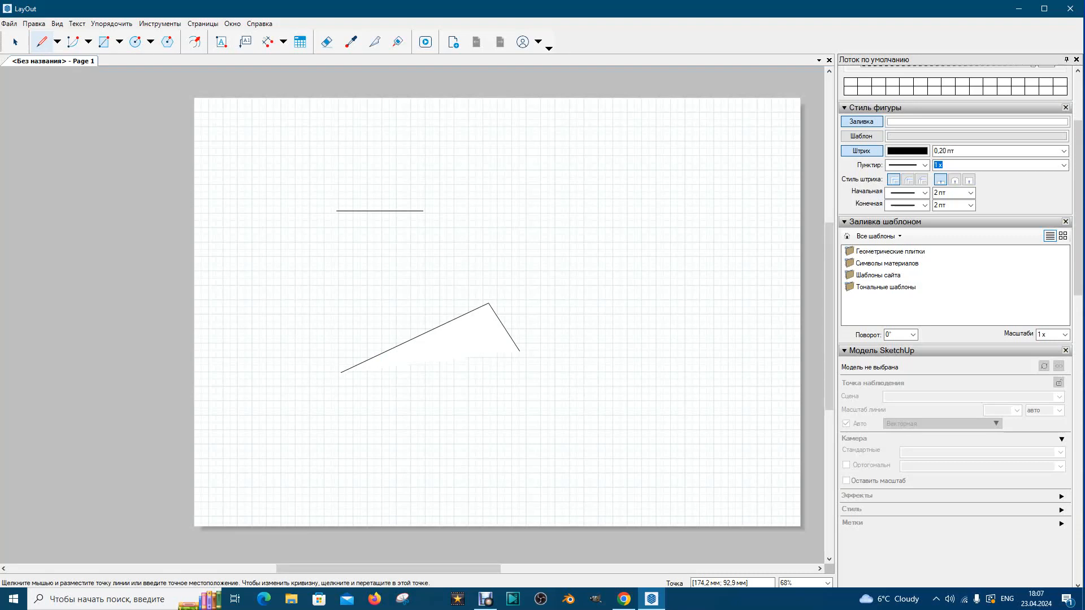
pyautogui.click(446, 231)
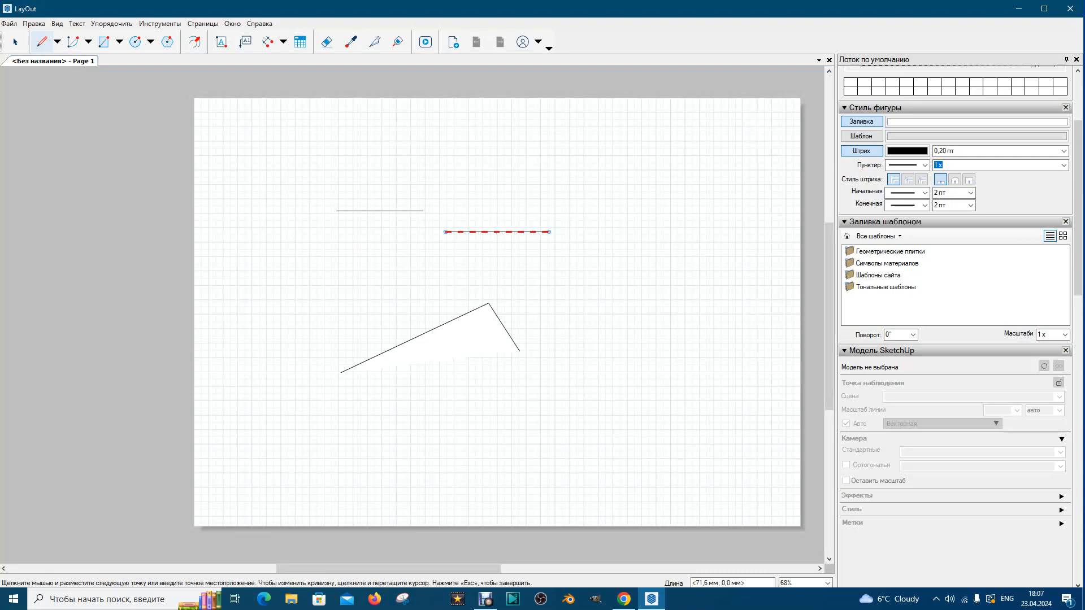
pyautogui.click(549, 232)
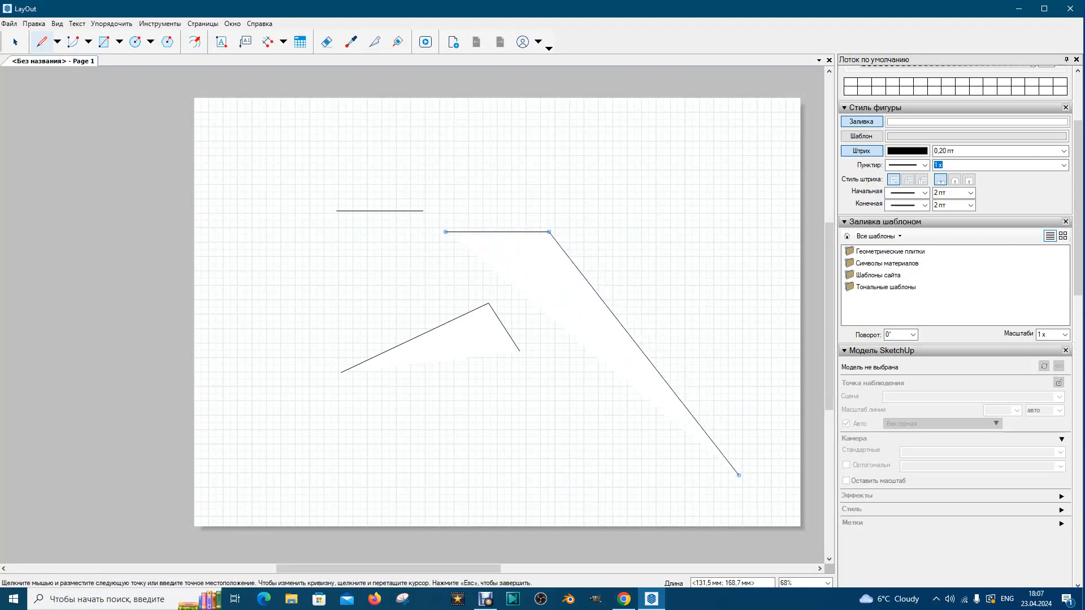
pyautogui.moveTo(763, 583); pyautogui.dragTo(690, 583)
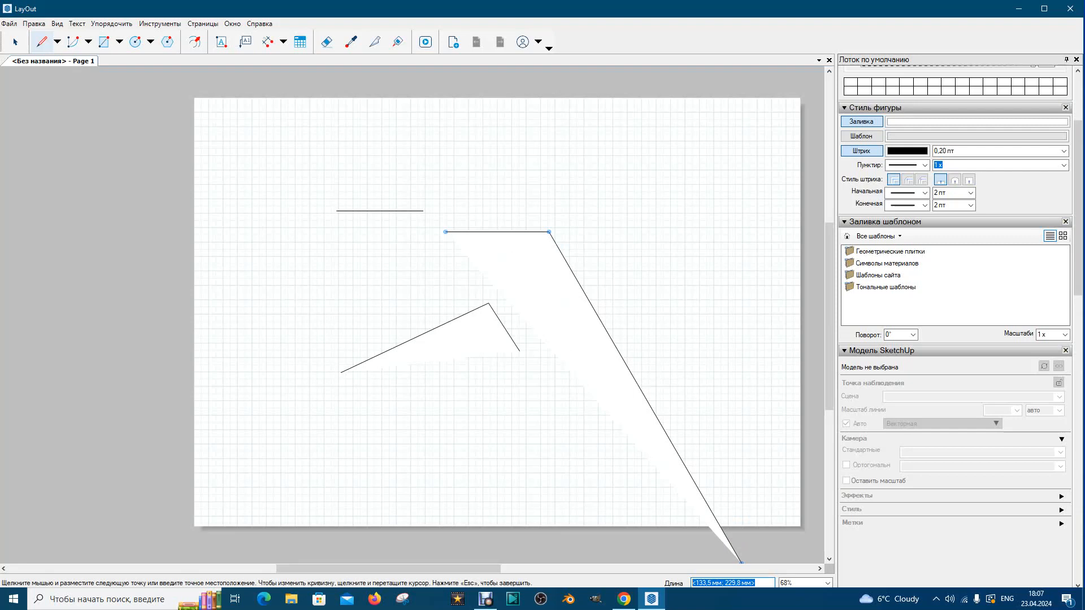
pyautogui.write('30,40')
pyautogui.press('Return')
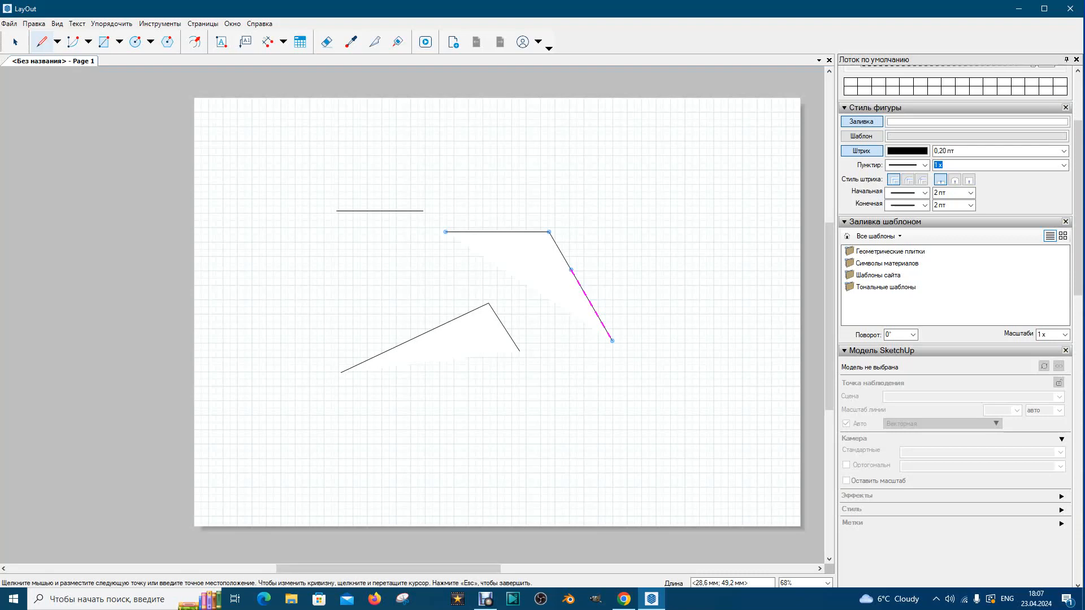
pyautogui.press('Escape')
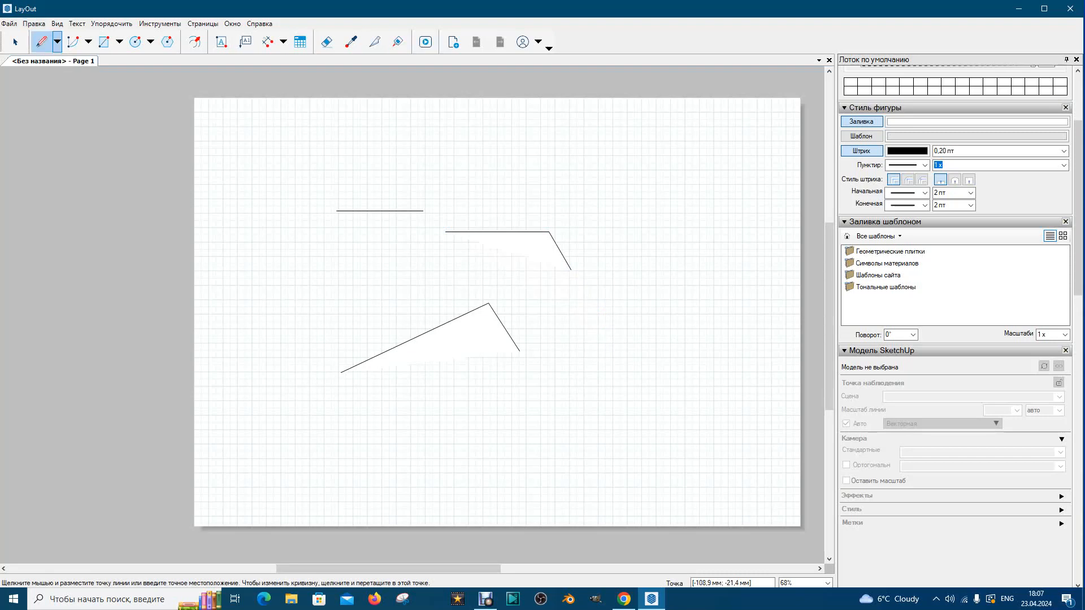
# Draw three rounded freehand shapes, with a small one beside the lines and two larger ones overlapping the existing lines.
pyautogui.click(57, 41)
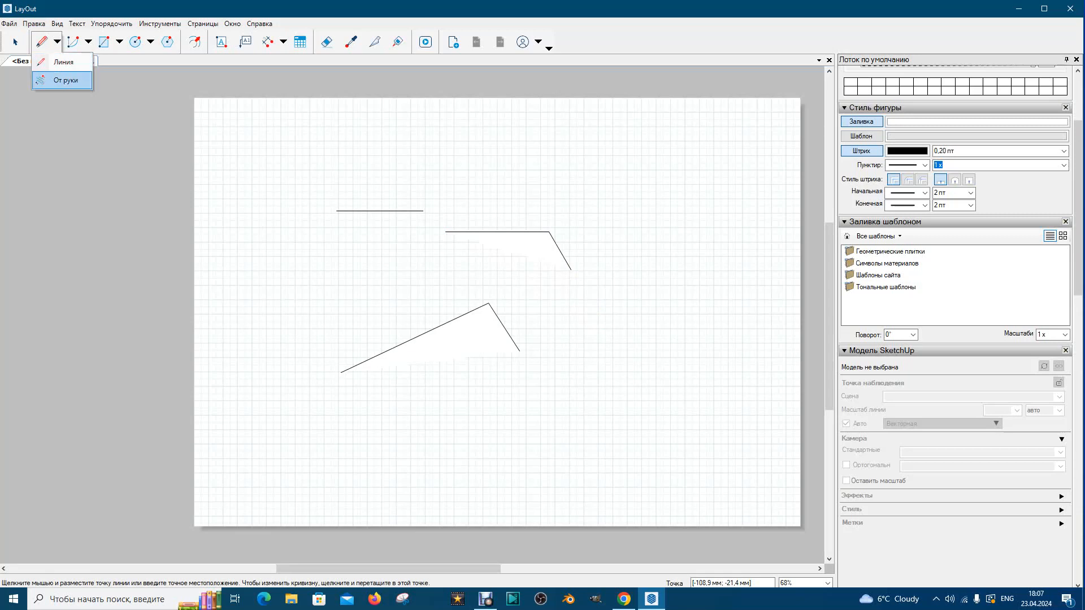
pyautogui.click(66, 79)
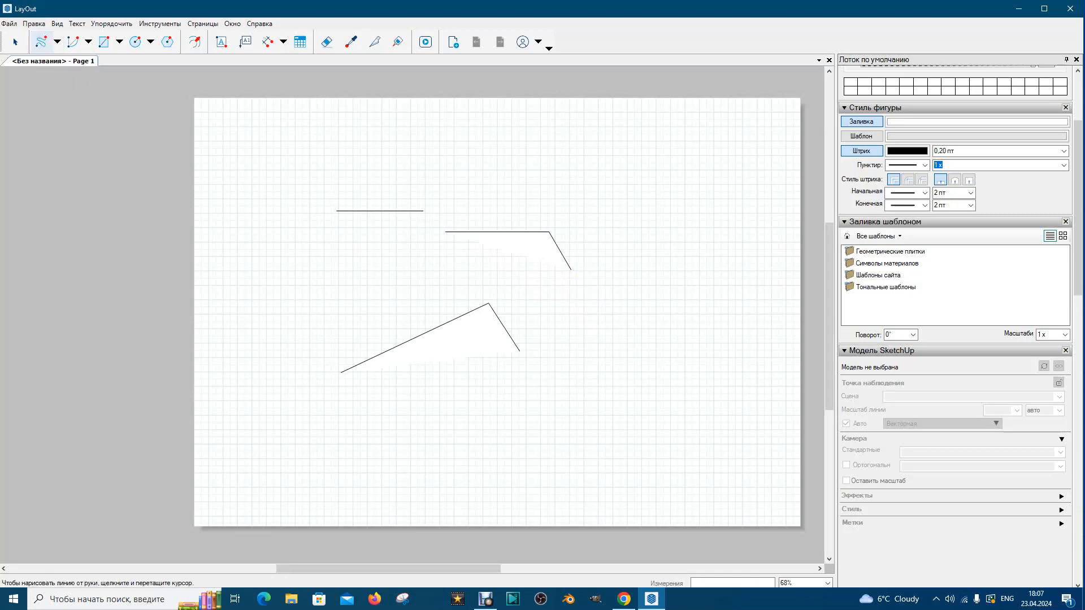
pyautogui.moveTo(295, 302)
pyautogui.mouseDown()
pyautogui.moveTo(294, 281)
pyautogui.moveTo(312, 264)
pyautogui.moveTo(339, 260)
pyautogui.moveTo(381, 264)
pyautogui.moveTo(408, 285)
pyautogui.moveTo(387, 320)
pyautogui.moveTo(338, 346)
pyautogui.moveTo(263, 361)
pyautogui.moveTo(266, 326)
pyautogui.moveTo(294, 328)
pyautogui.moveTo(290, 311)
pyautogui.mouseUp()
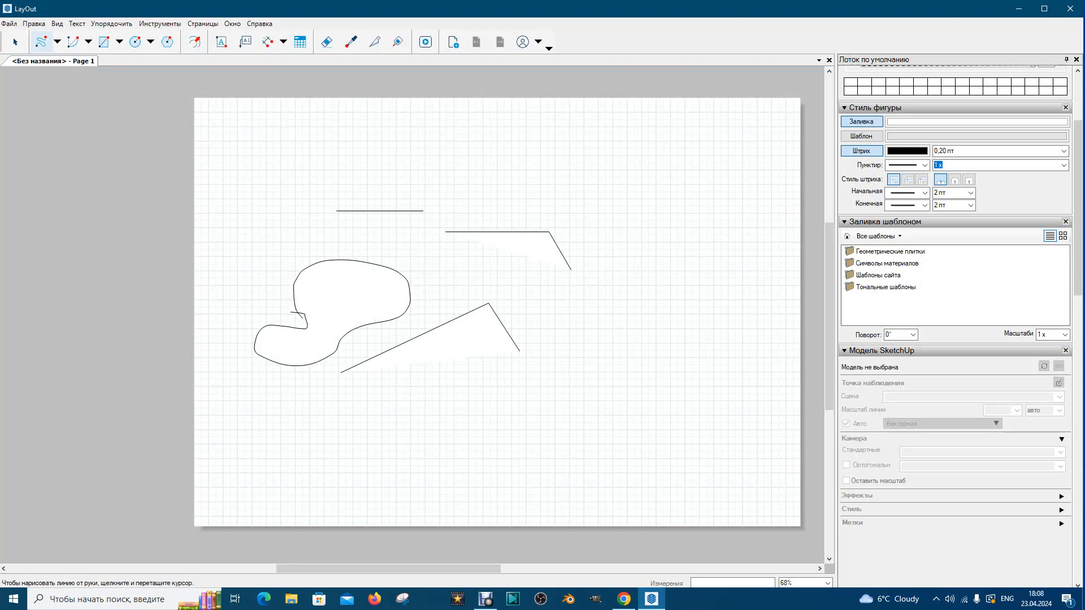
pyautogui.moveTo(485, 269)
pyautogui.mouseDown()
pyautogui.moveTo(515, 257)
pyautogui.moveTo(570, 264)
pyautogui.moveTo(650, 300)
pyautogui.moveTo(621, 362)
pyautogui.moveTo(565, 370)
pyautogui.moveTo(499, 291)
pyautogui.mouseUp()
pyautogui.moveTo(456, 300)
pyautogui.mouseDown()
pyautogui.moveTo(454, 265)
pyautogui.moveTo(474, 272)
pyautogui.mouseUp()
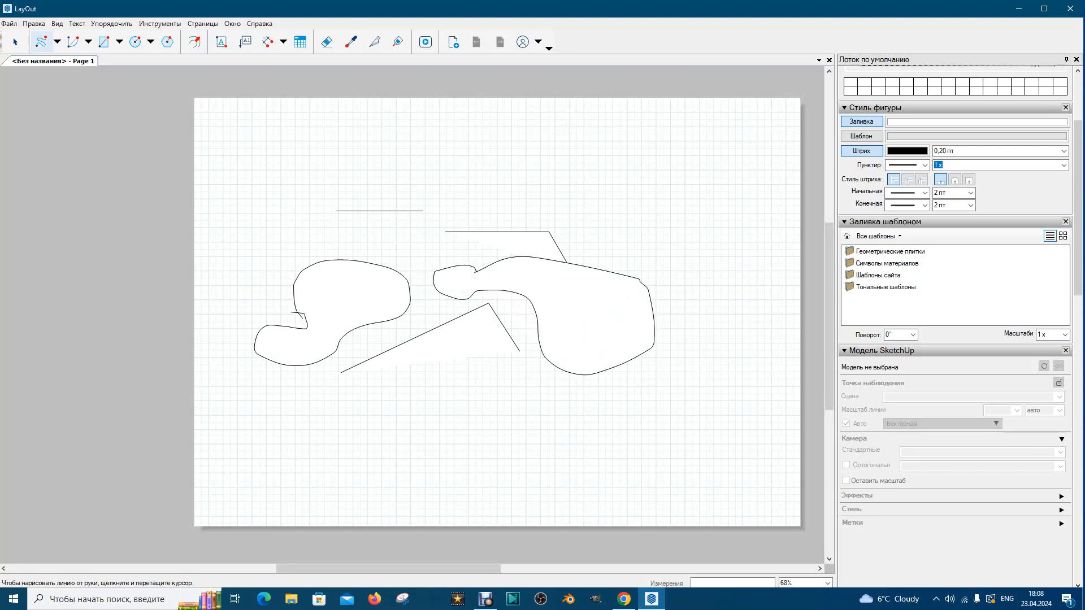
pyautogui.moveTo(476, 354)
pyautogui.mouseDown()
pyautogui.moveTo(454, 310)
pyautogui.moveTo(488, 231)
pyautogui.moveTo(642, 280)
pyautogui.moveTo(678, 389)
pyautogui.moveTo(485, 457)
pyautogui.moveTo(456, 365)
pyautogui.moveTo(468, 341)
pyautogui.mouseUp()
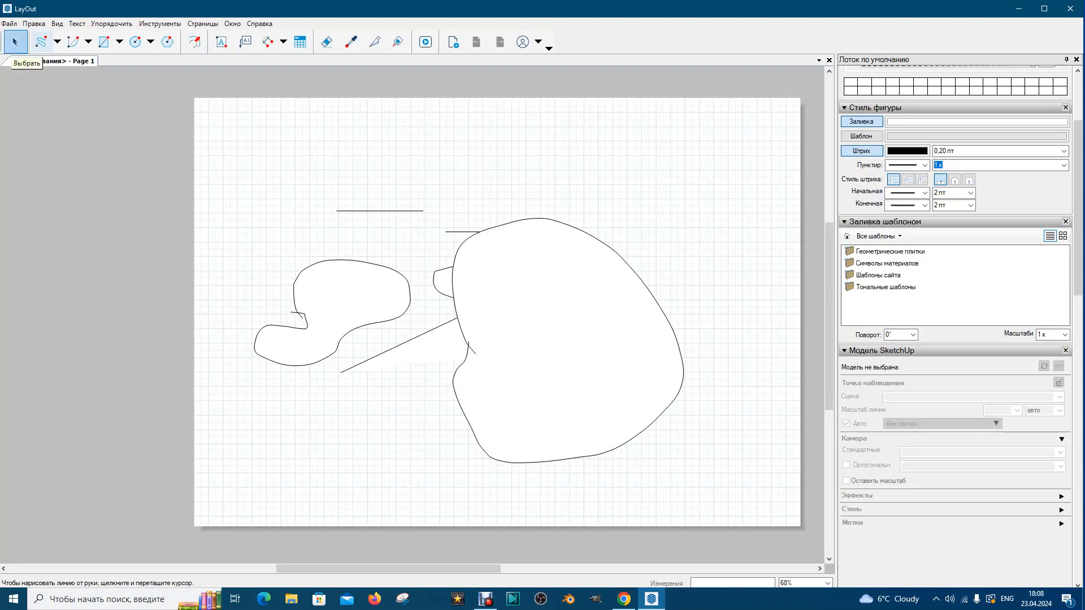
# Draw a straight horizontal line segment 60 mm long near the top of the page, above the other lines.
pyautogui.click(57, 42)
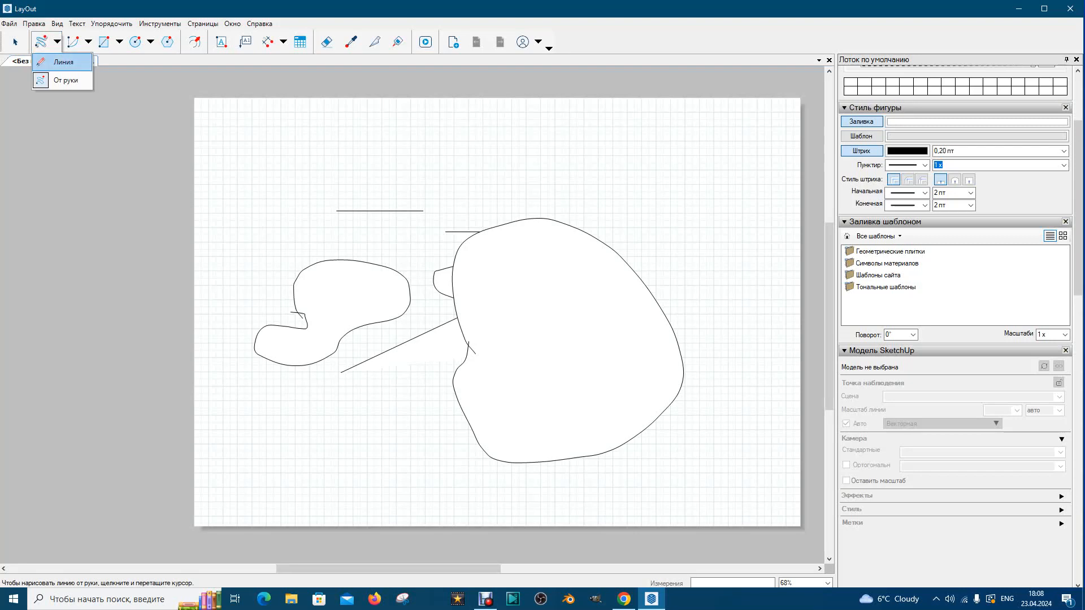
pyautogui.click(57, 61)
pyautogui.click(379, 170)
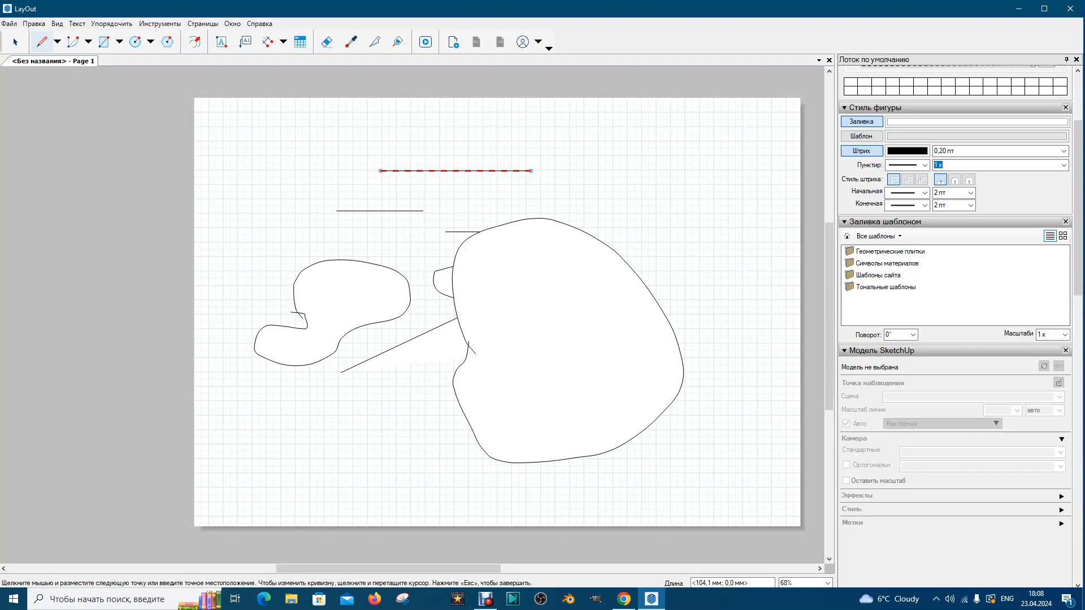
pyautogui.write('60')
pyautogui.press('Return')
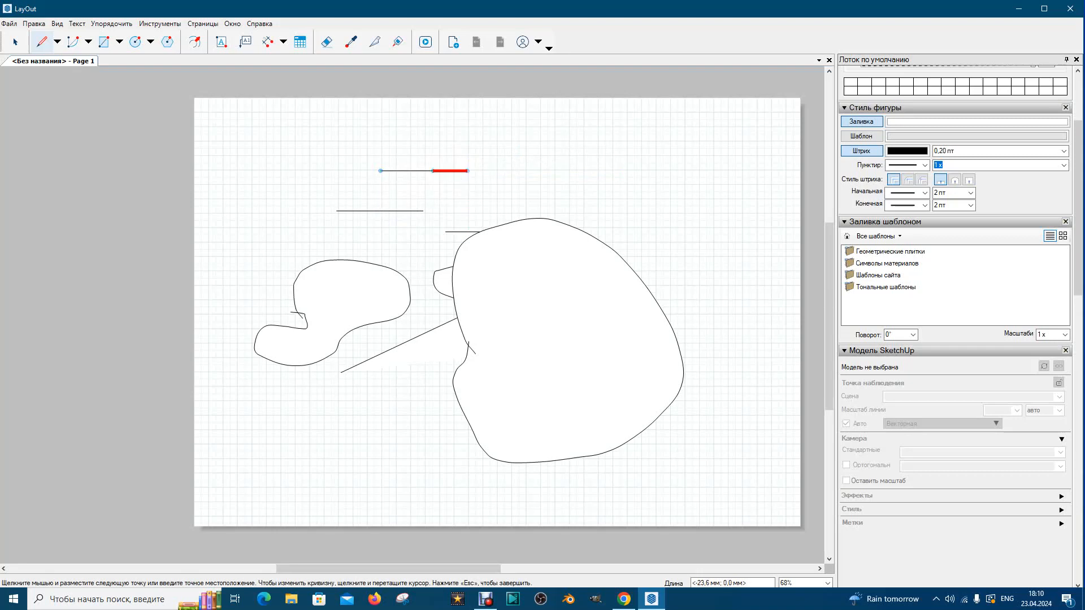
pyautogui.click(467, 171)
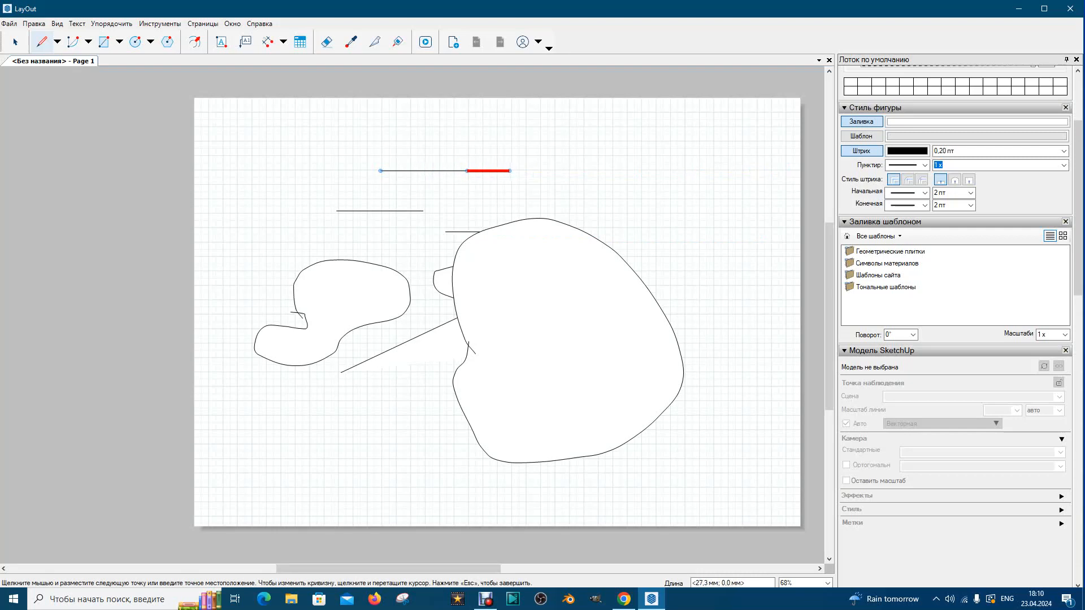